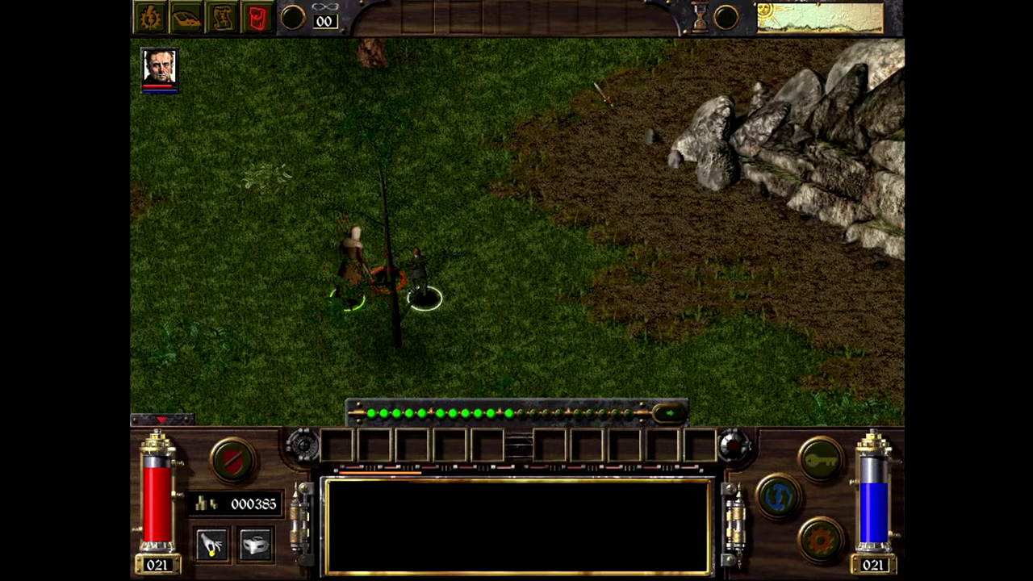
Equip the Dagger from the character's inventory as the held weapon and return to the game view.
left_click(257, 18)
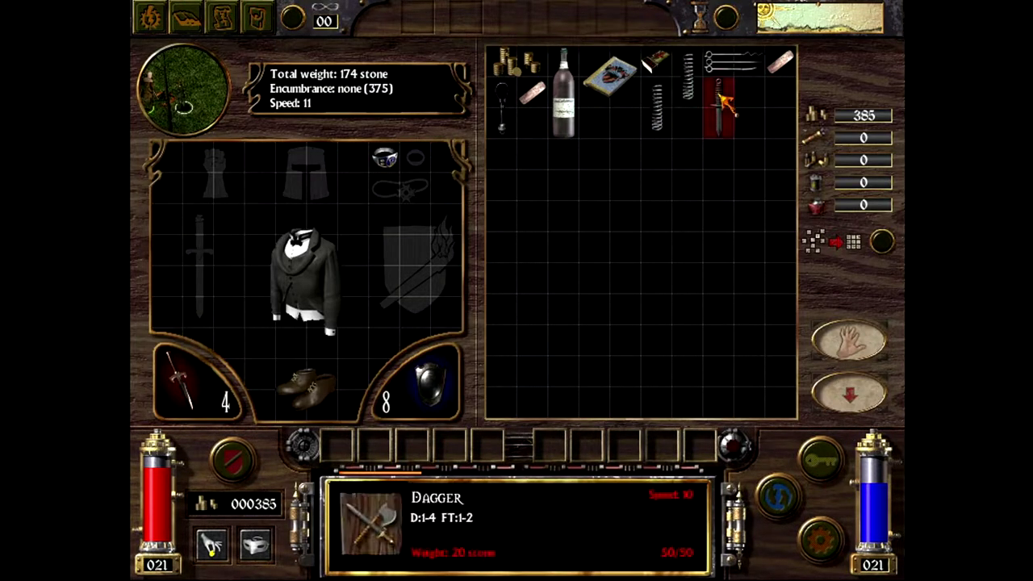
left_click_drag(723, 104, 196, 262)
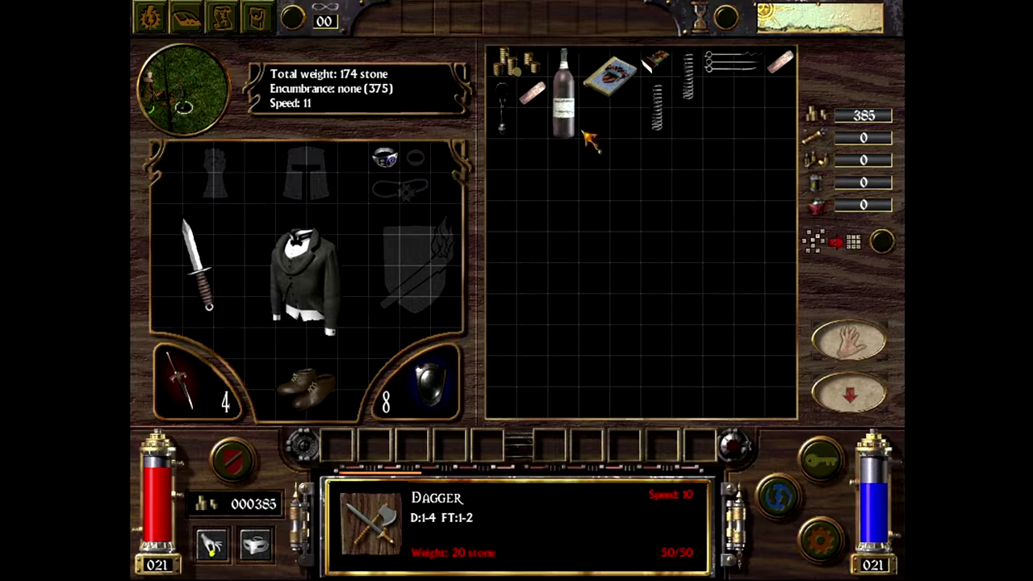
left_click(256, 18)
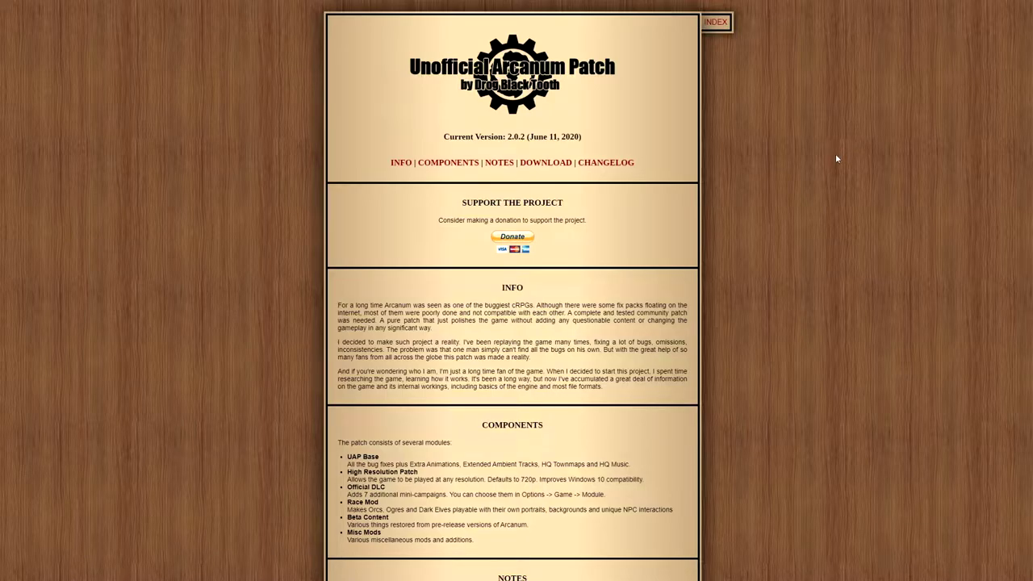
Look through the Unofficial Arcanum Patch page, including its info, components and changelog.
scroll(829, 185, "down", 10)
scroll(816, 196, "down", 15)
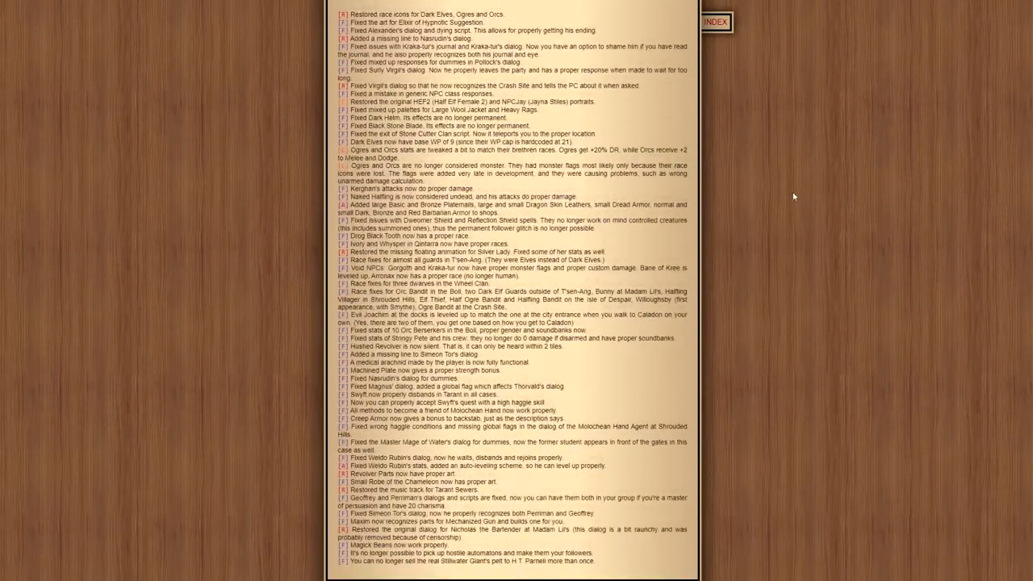
scroll(745, 312, "up", 20)
scroll(719, 380, "up", 10)
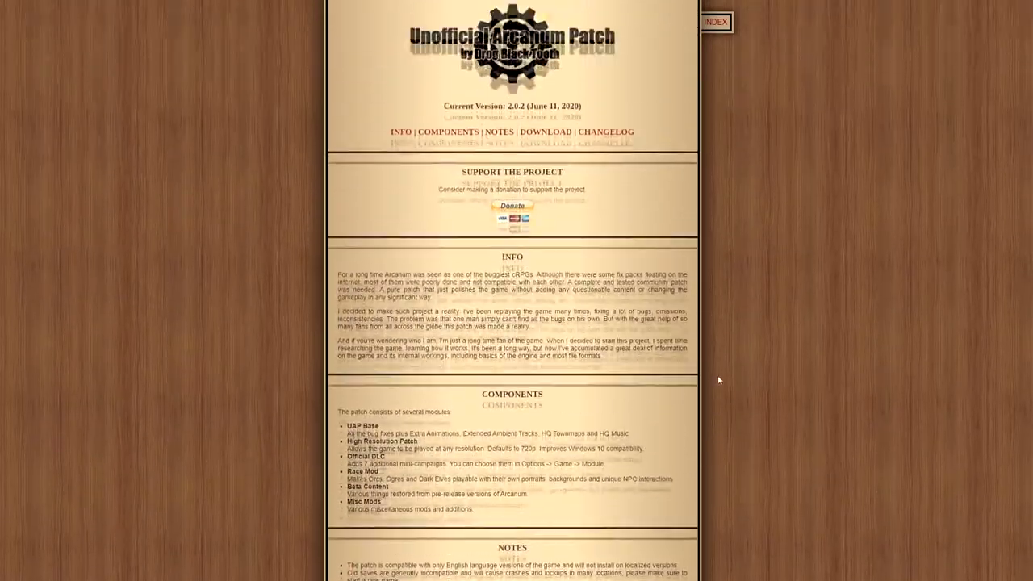
scroll(719, 380, "down", 6)
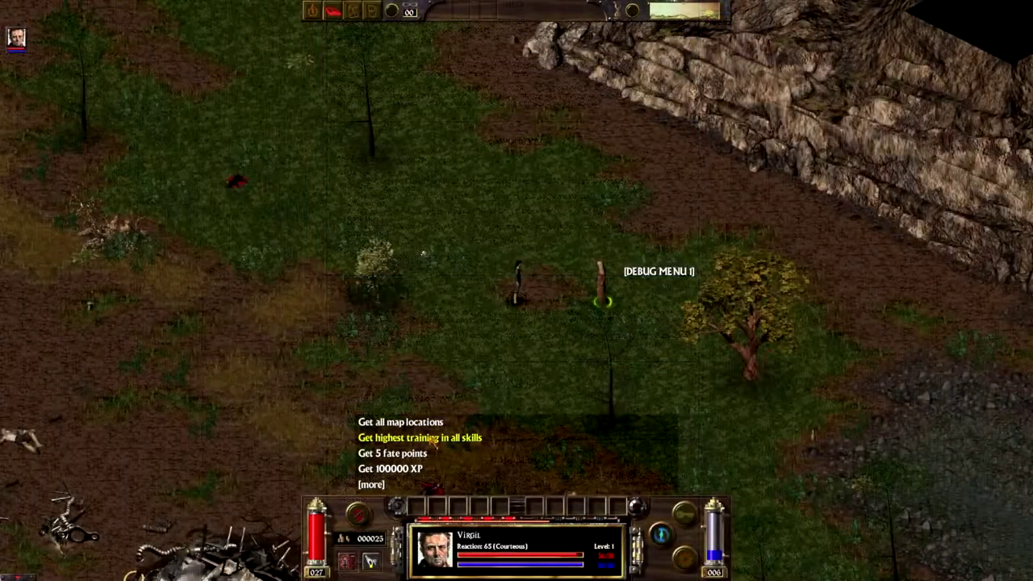
key("1")
left_click(607, 307)
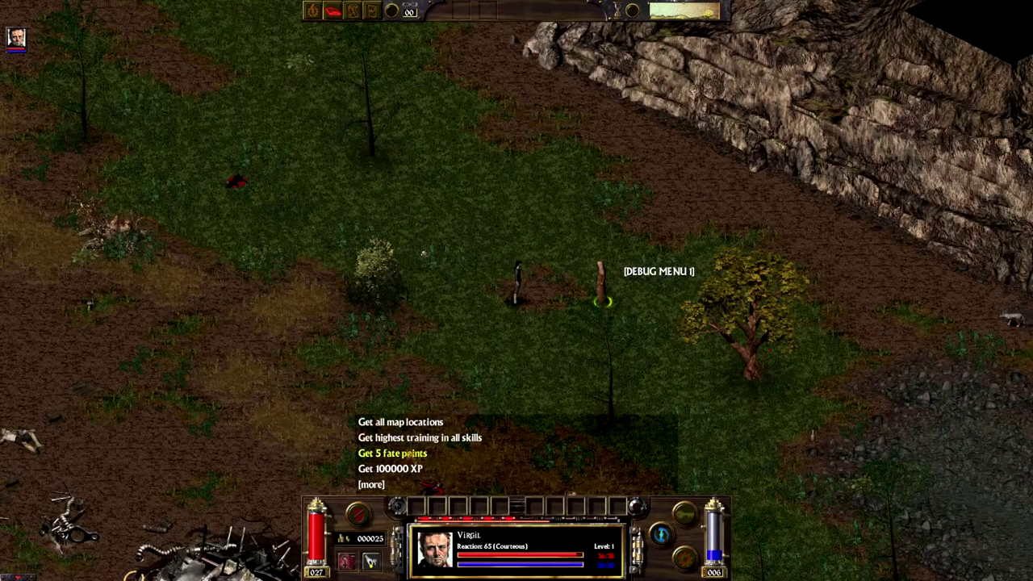
key("3")
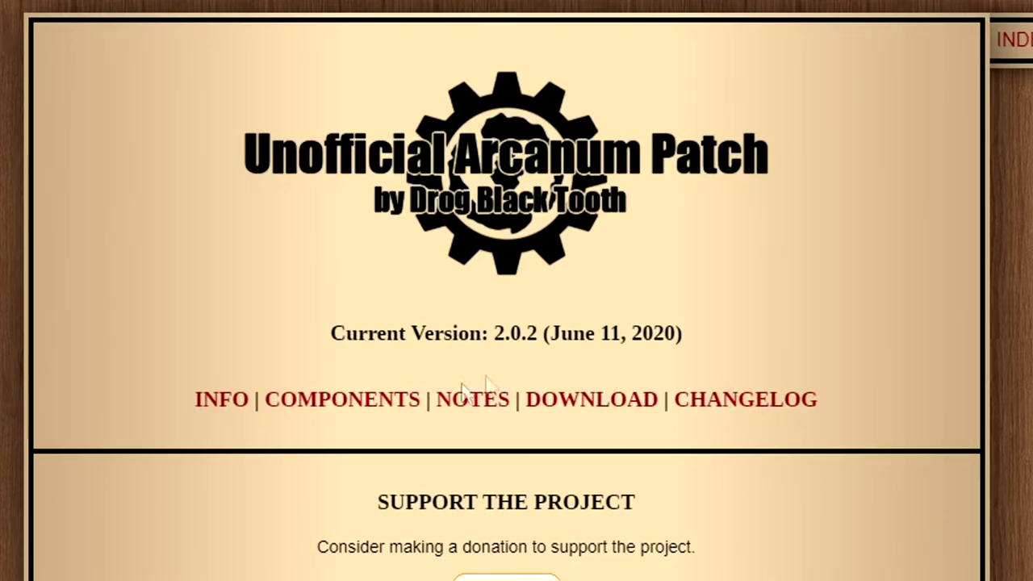
Go to the patch's download section and advance the Unofficial Arcanum Patch 2.0.2 setup to the install location choice.
left_click(613, 400)
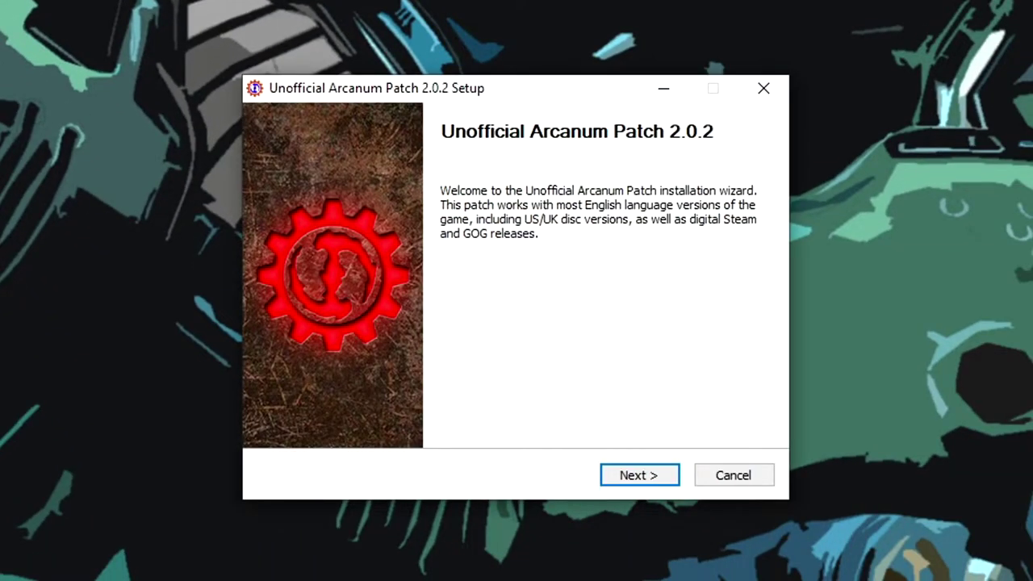
left_click(654, 476)
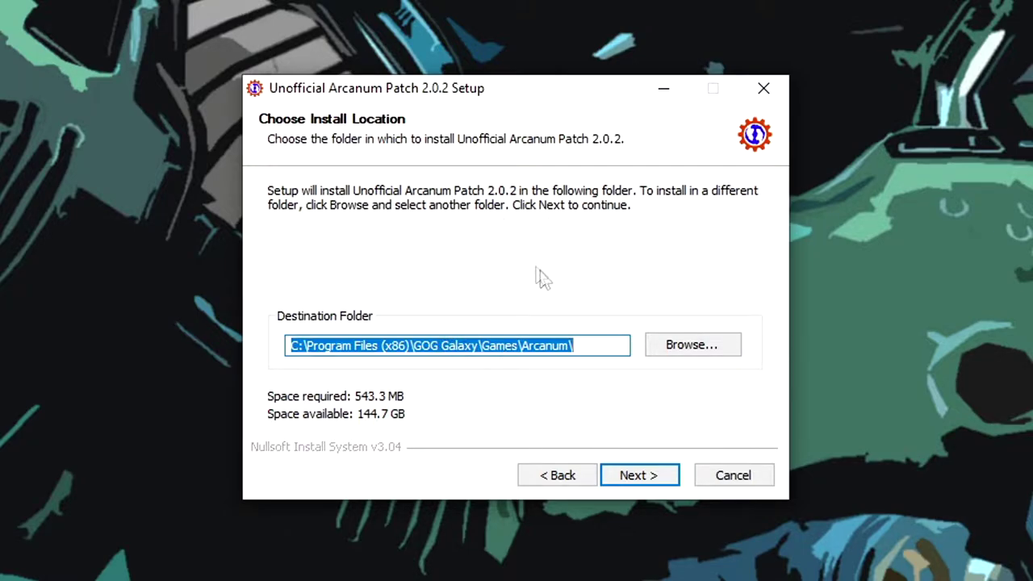
left_click(344, 345)
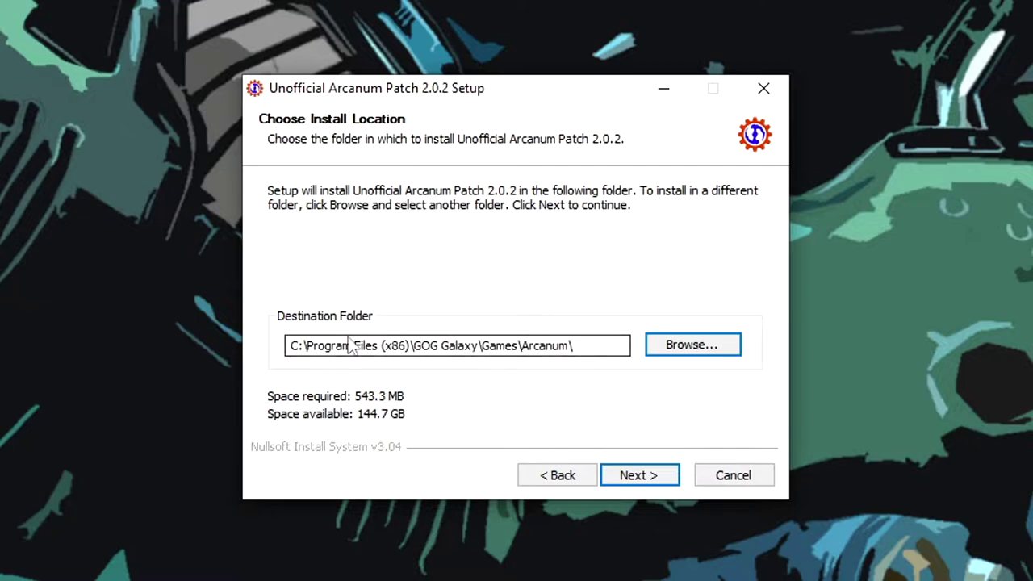
key("Tab")
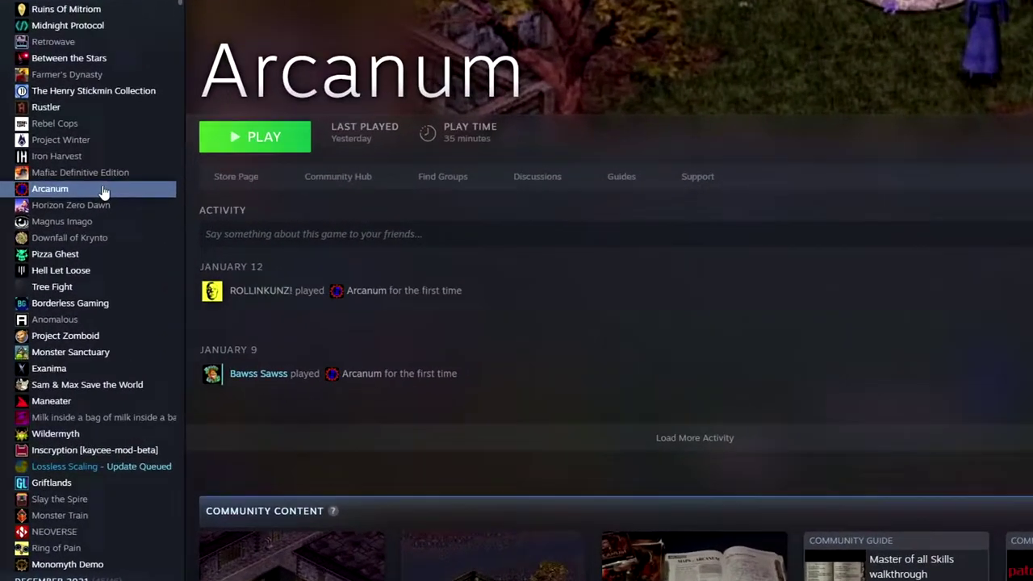
In Steam, browse Arcanum's local files to the inner Arcanum folder and copy that folder's path.
right_click(61, 205)
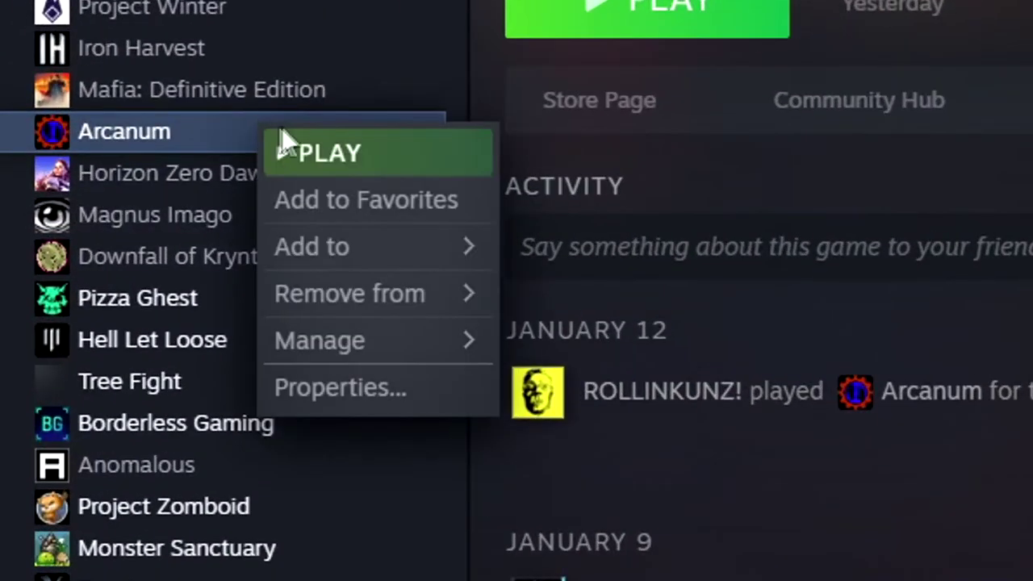
left_click(413, 398)
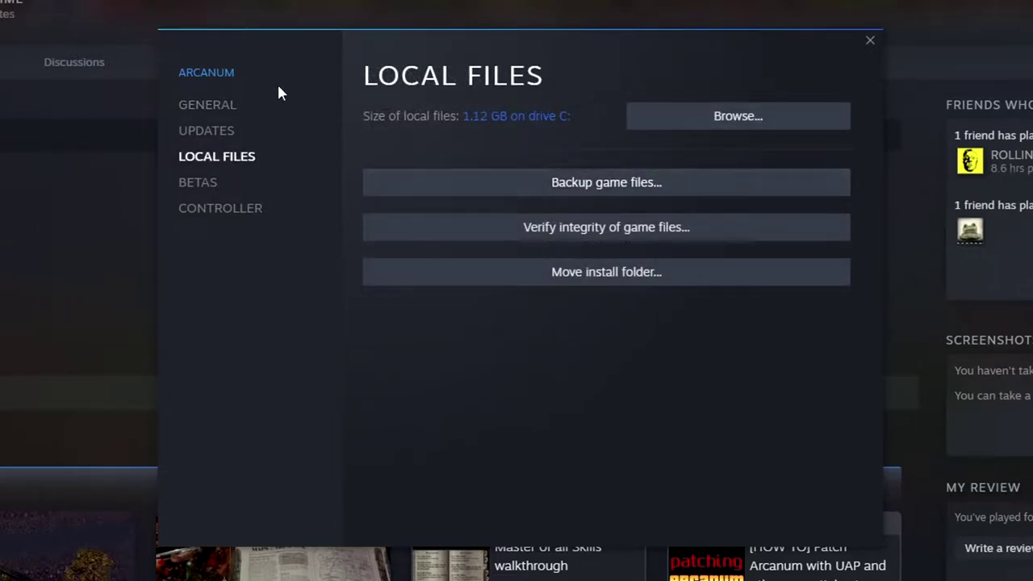
left_click(731, 115)
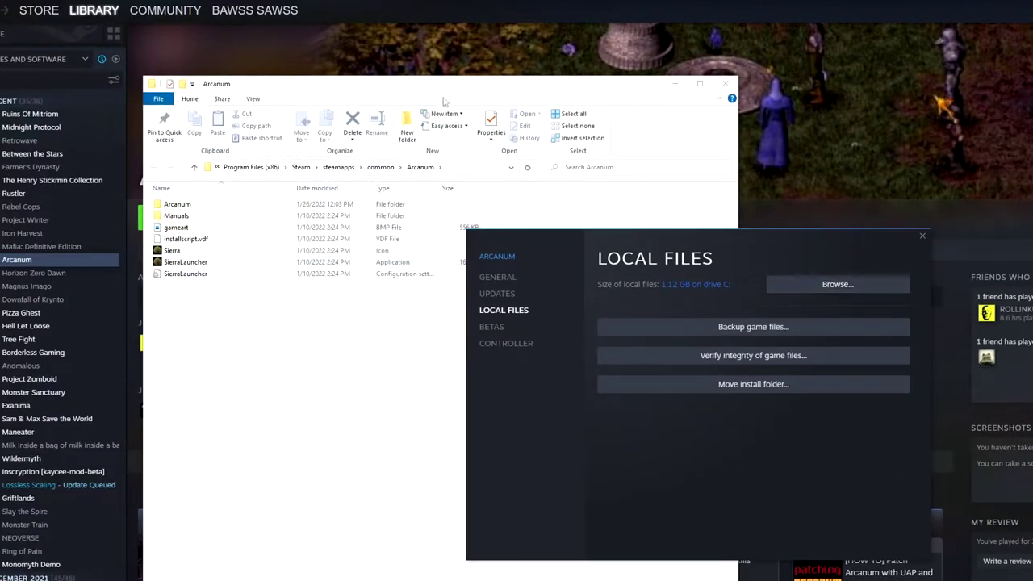
double_click(176, 204)
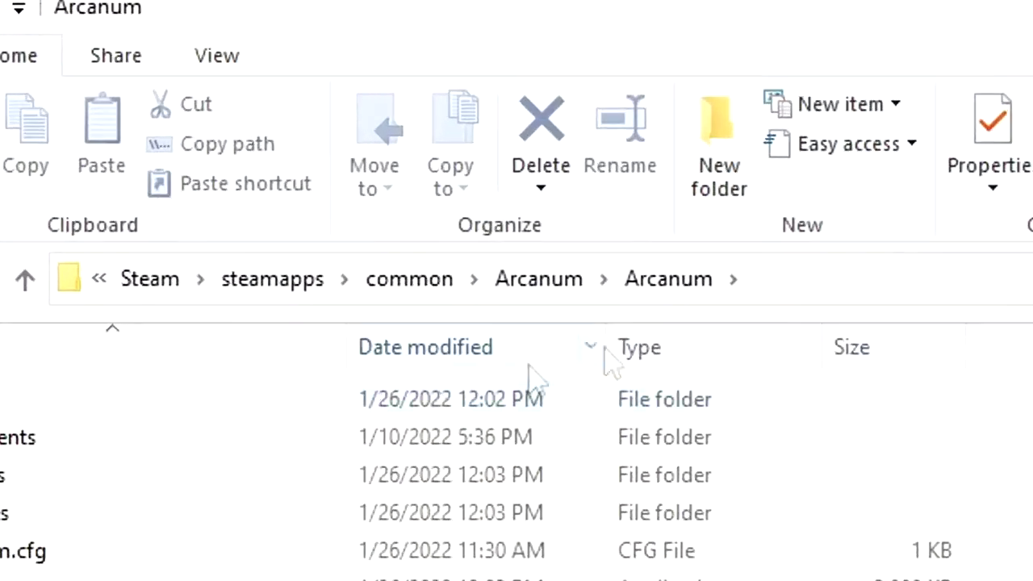
left_click(443, 167)
key("ctrl+c")
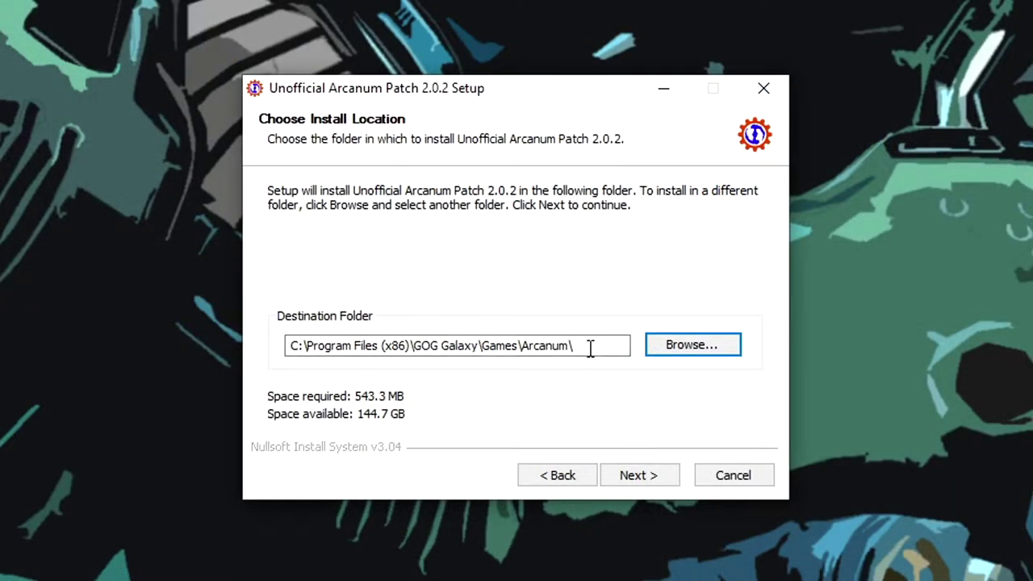
In the patch setup, replace the destination folder with the copied Steam\steamapps\common\Arcanum\Arcanum path and continue to component selection.
left_click_drag(590, 347, 287, 346)
key("ctrl+v")
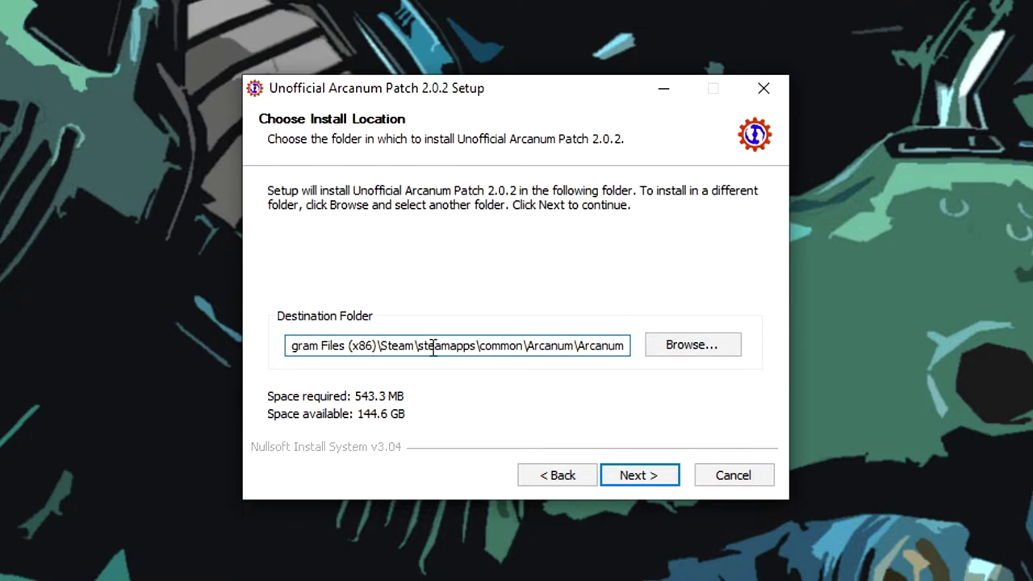
key("Return")
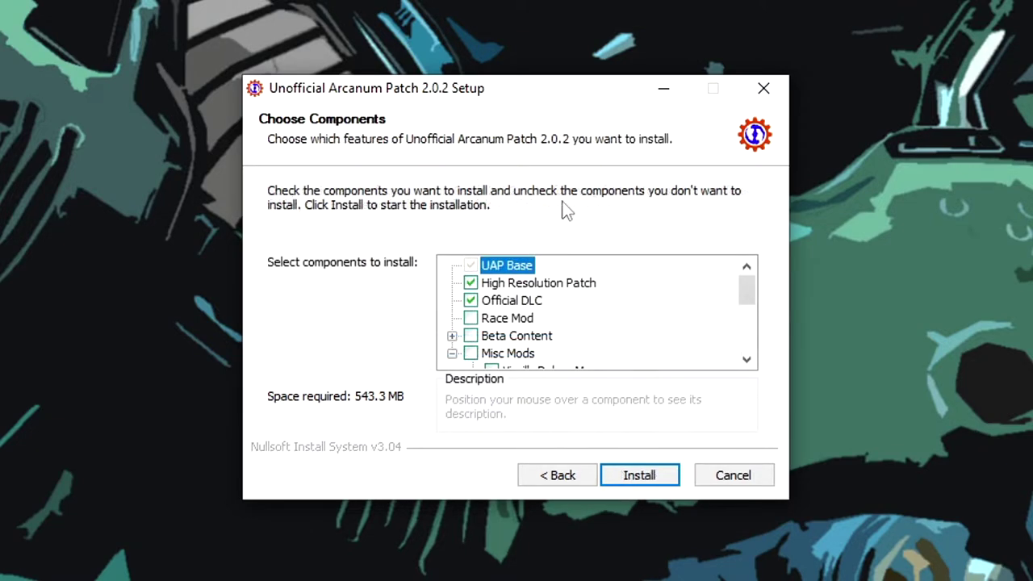
Review the Beta Content and Misc Mods options, then install UAP Base with only High Resolution Patch and Official DLC selected.
left_click(452, 353)
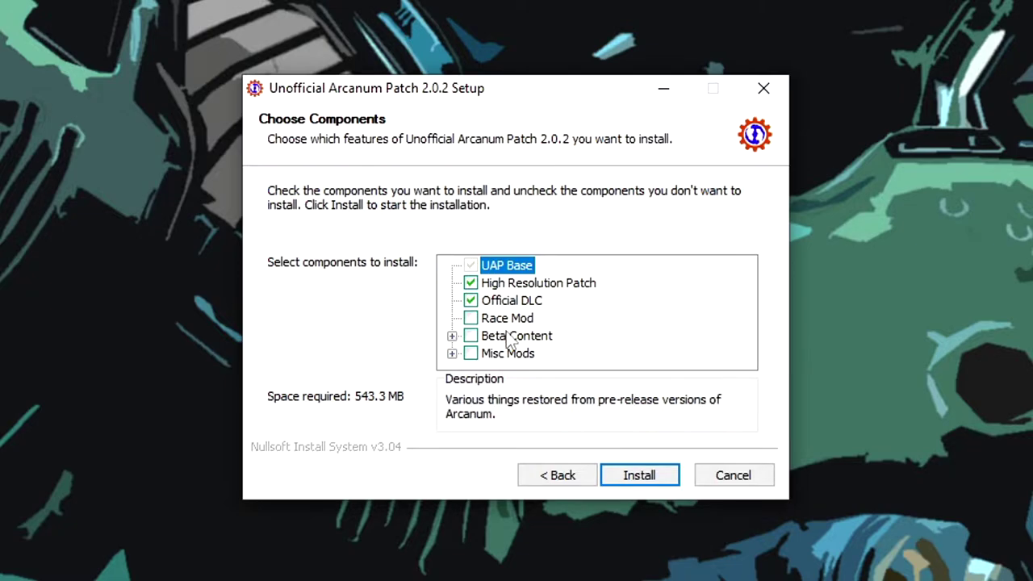
left_click(452, 336)
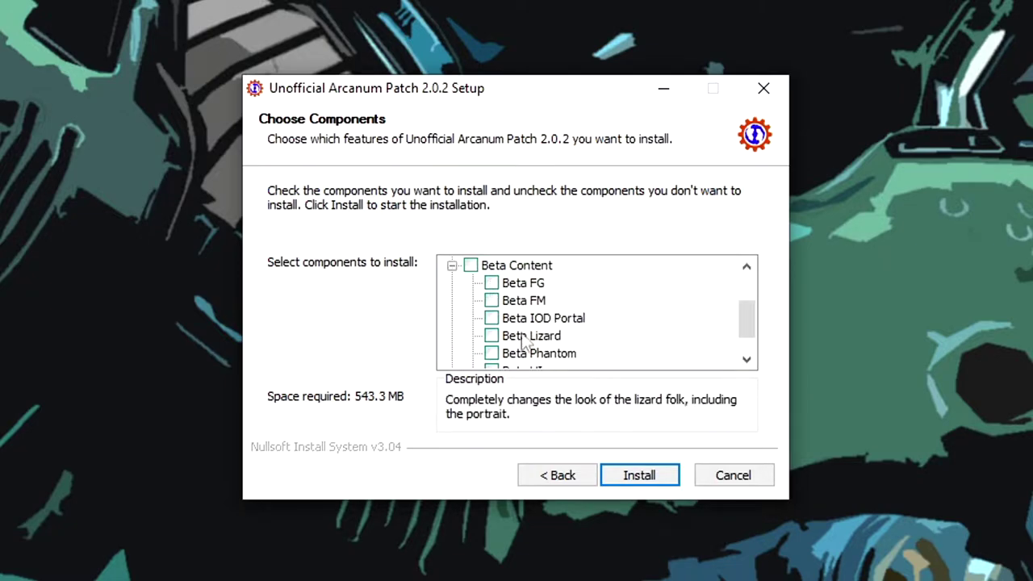
left_click(453, 267)
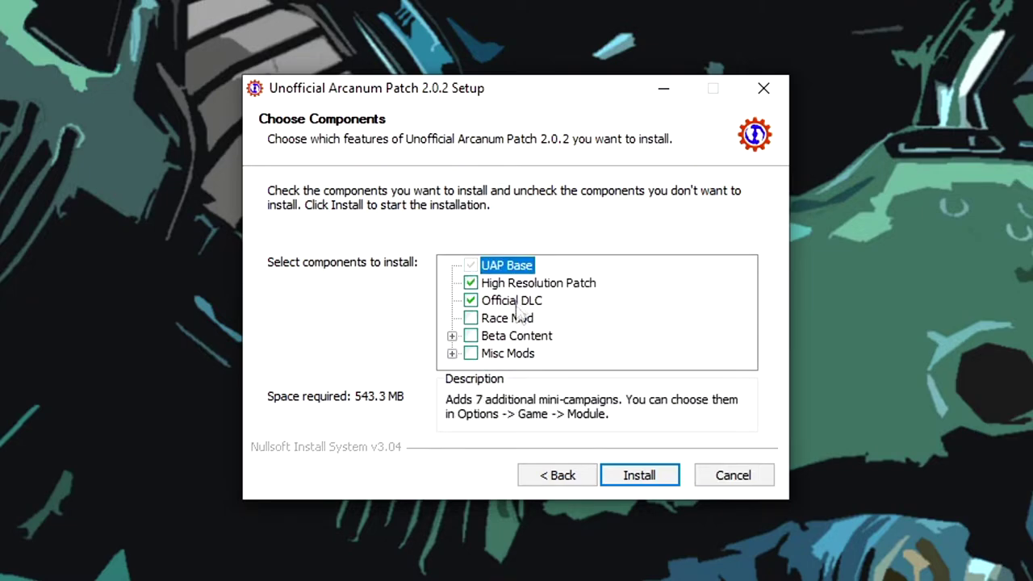
left_click(452, 353)
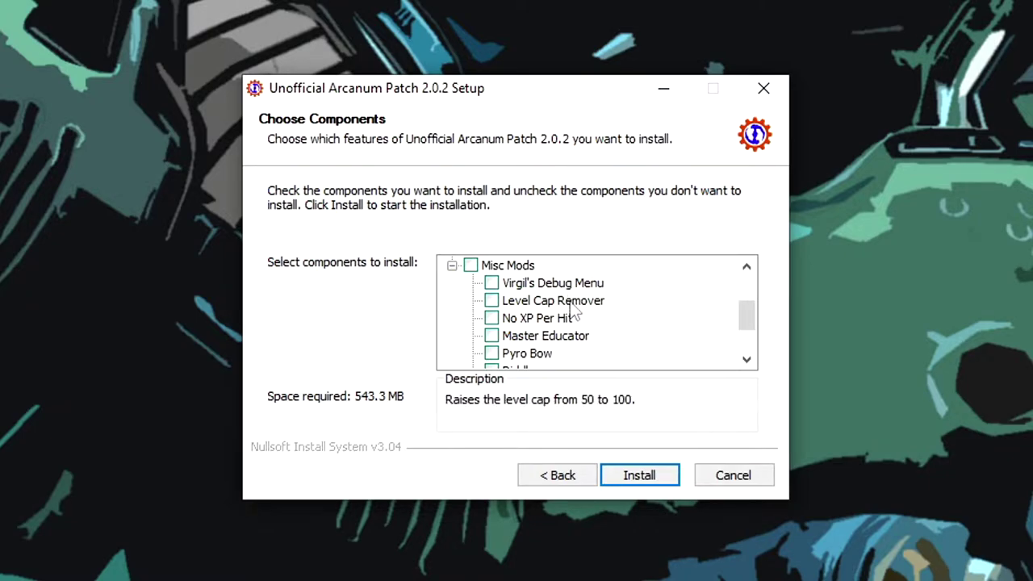
scroll(628, 321, "down", 2)
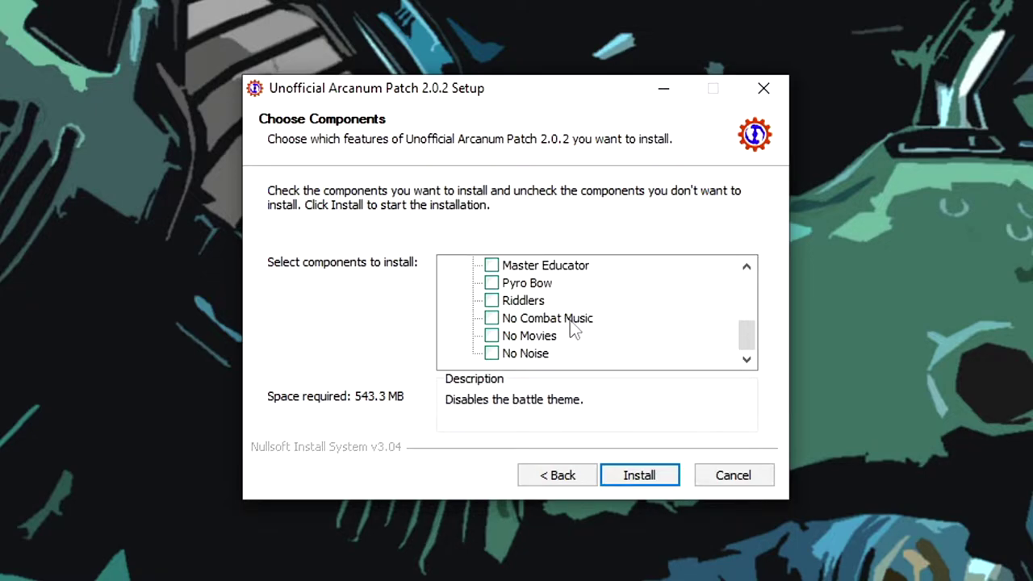
scroll(573, 323, "up", 4)
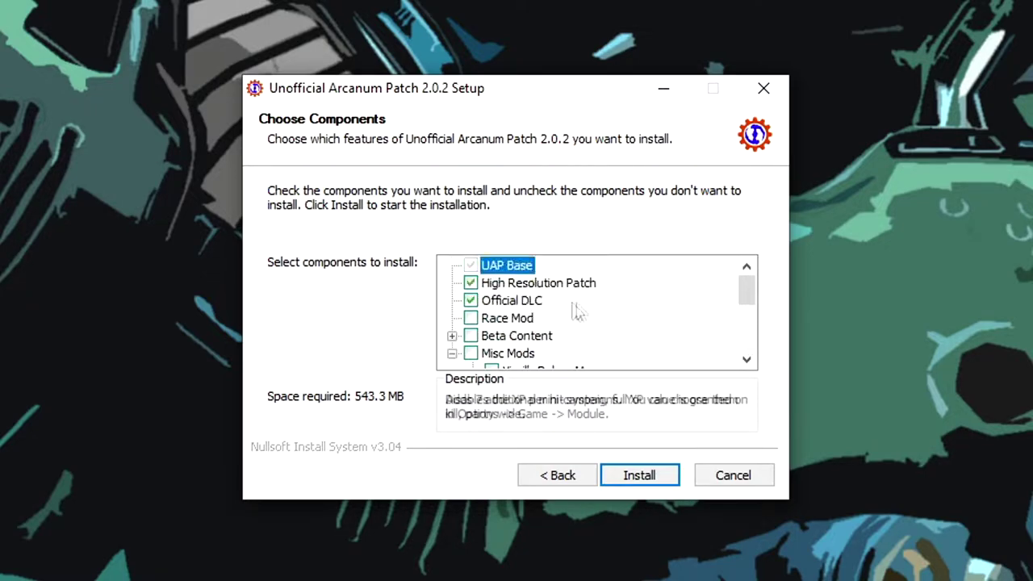
scroll(575, 308, "down", 3)
scroll(581, 311, "up", 3)
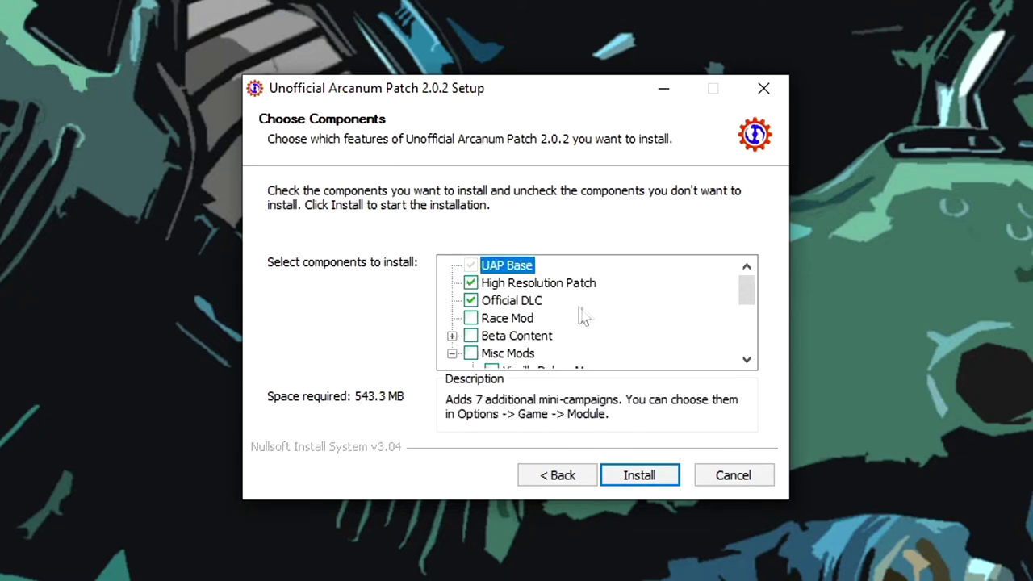
left_click(452, 355)
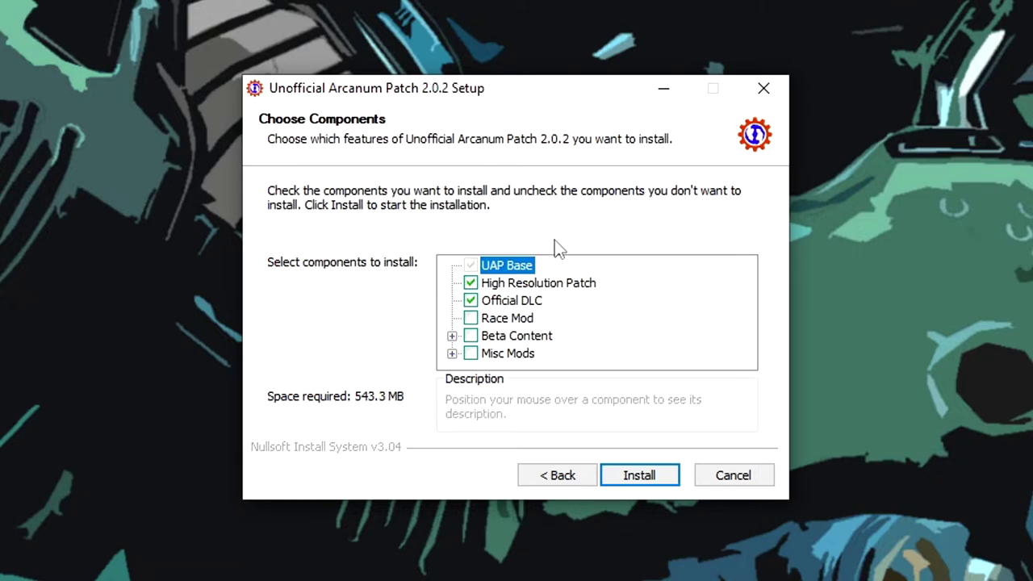
left_click(652, 481)
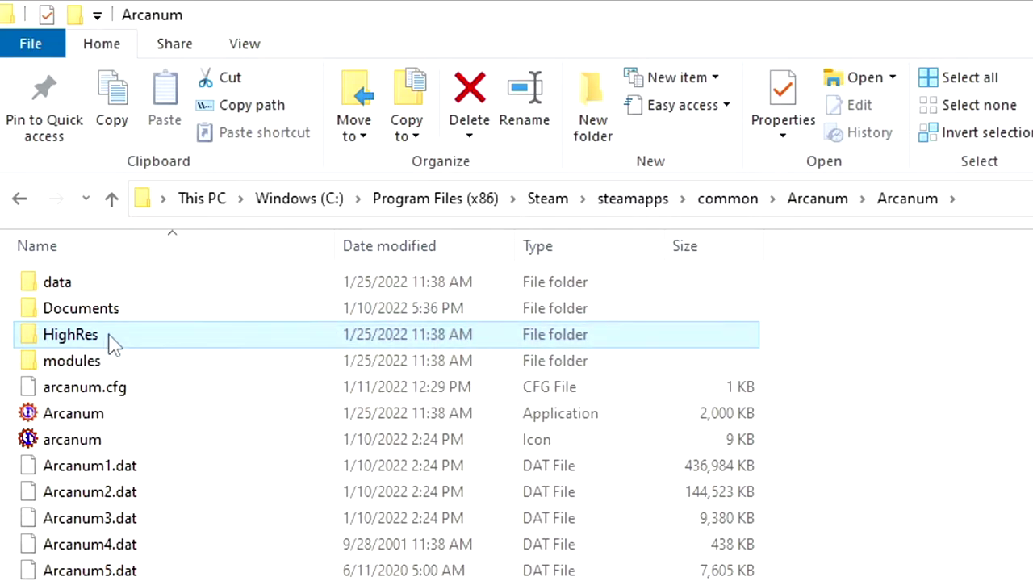
Open the config file in the HighRes folder and set DialogFont to 2.
double_click(113, 339)
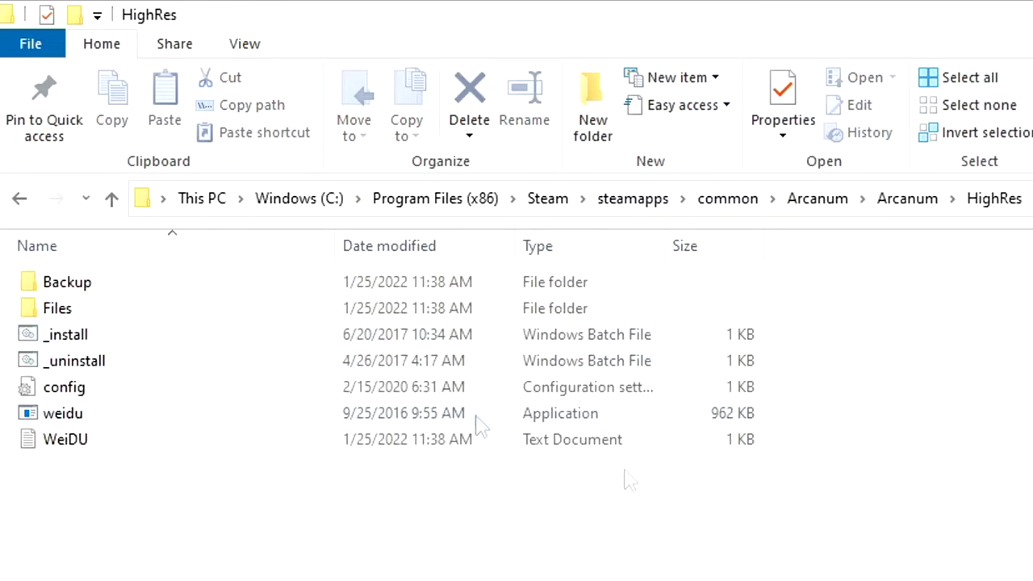
double_click(76, 389)
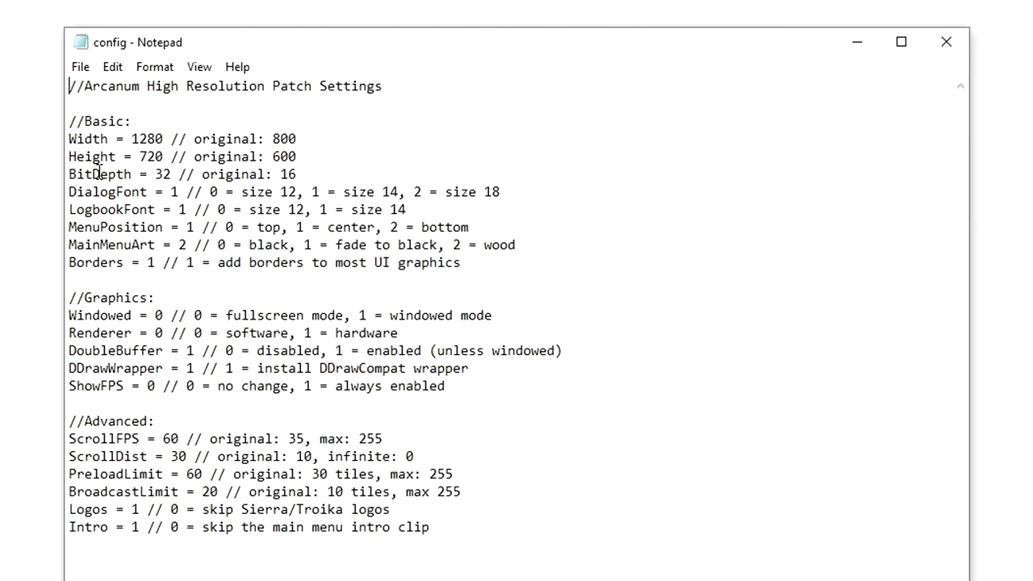
left_click(166, 156)
left_click(180, 191)
key("BackSpace")
type("2")
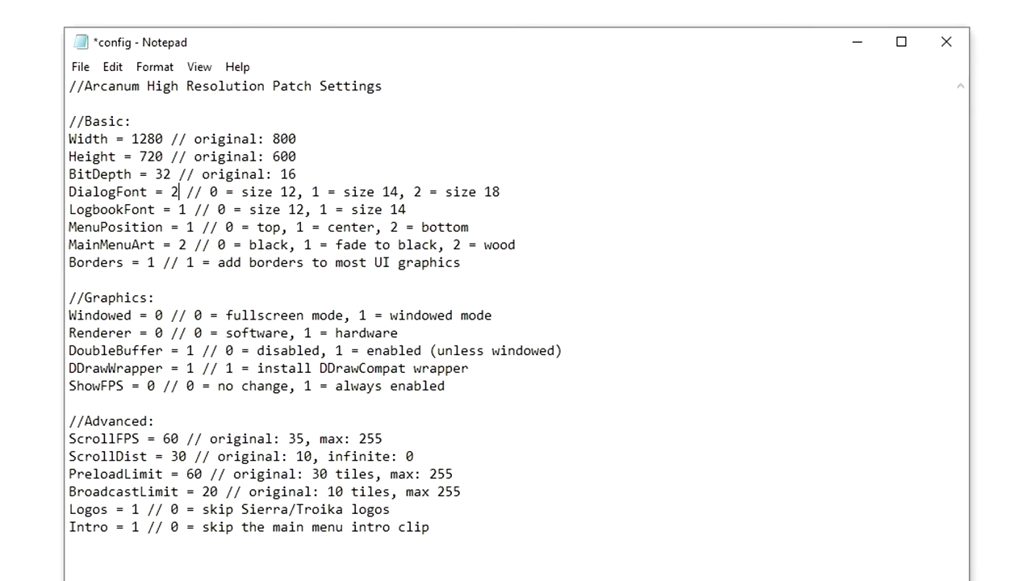
Set the game resolution in the config file to Width 1920 and Height 1080.
double_click(146, 139)
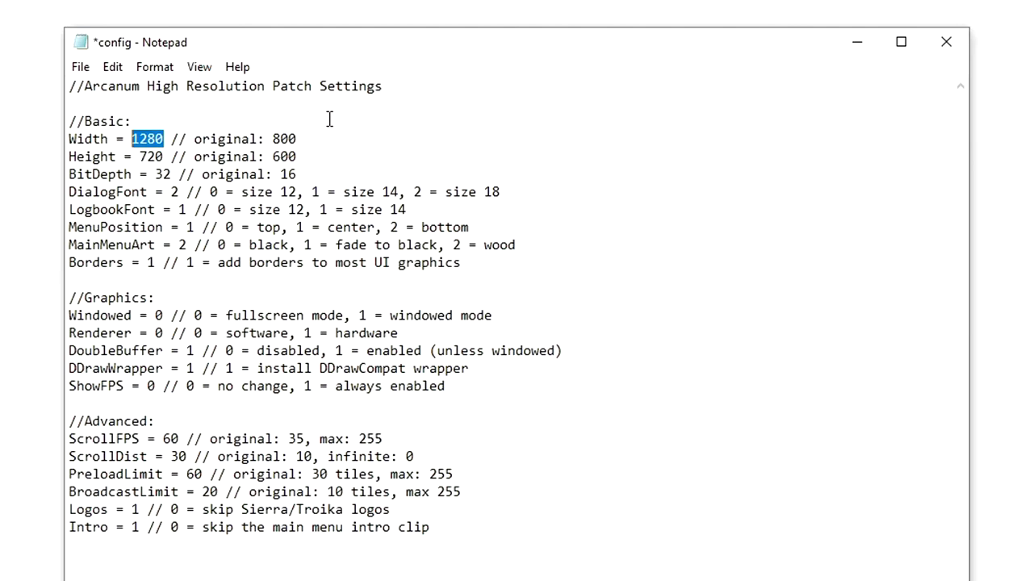
type("1920")
key("BackSpace")
key("BackSpace")
key("BackSpace")
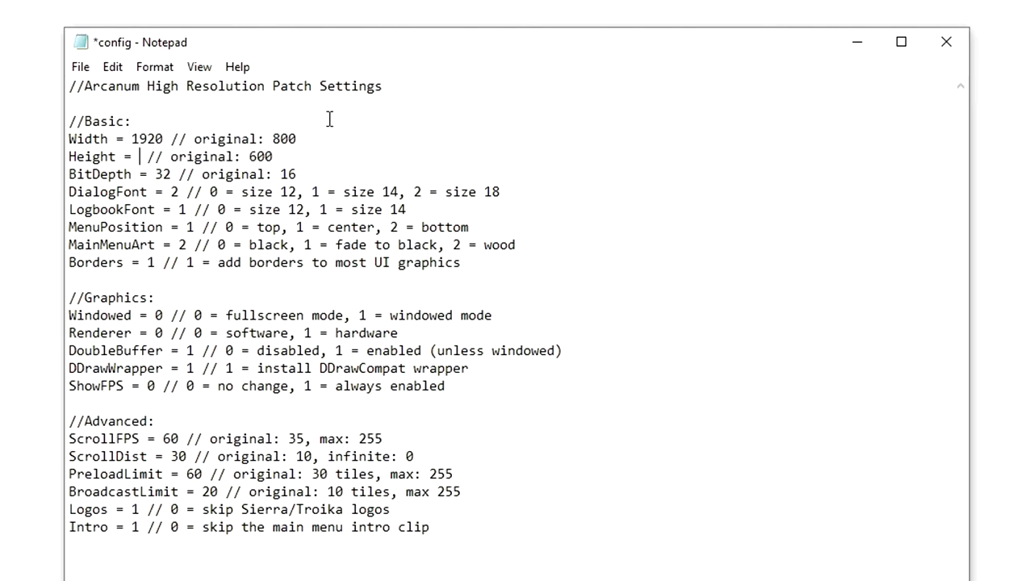
type("1080")
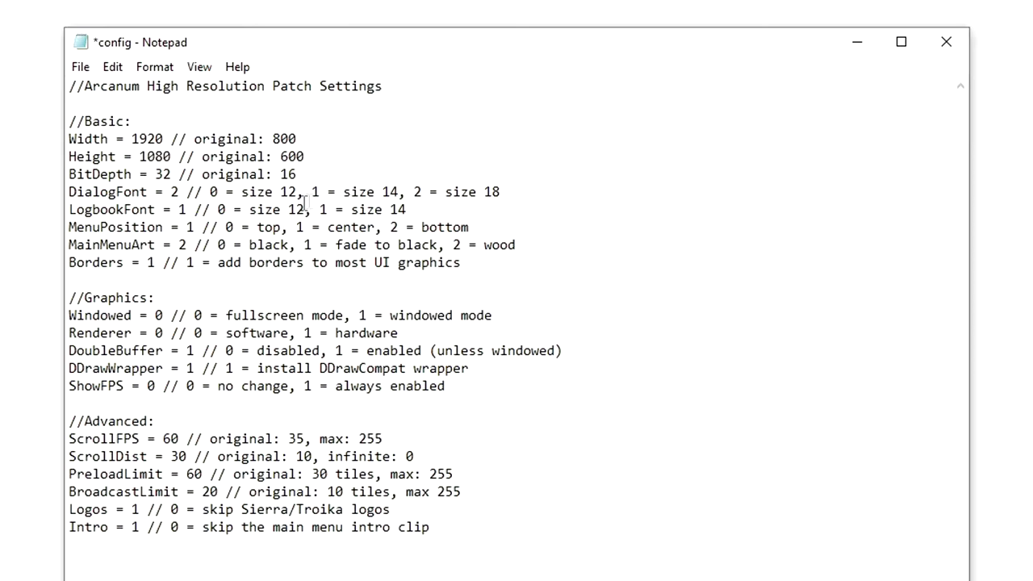
Save the edited high resolution config file and close it.
left_click(181, 192)
left_click(187, 209)
left_click(208, 226)
left_click(84, 71)
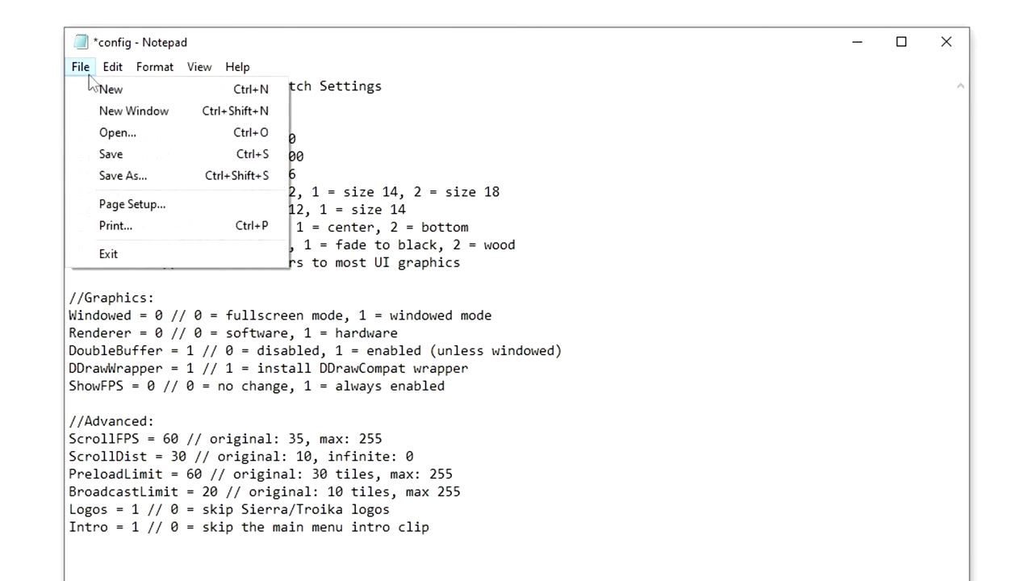
left_click(101, 162)
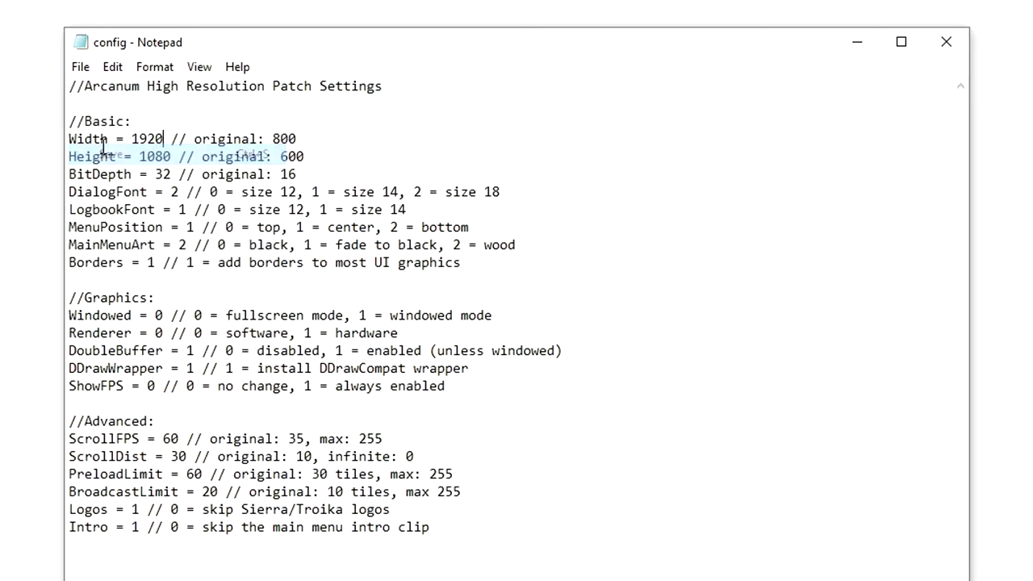
left_click(947, 43)
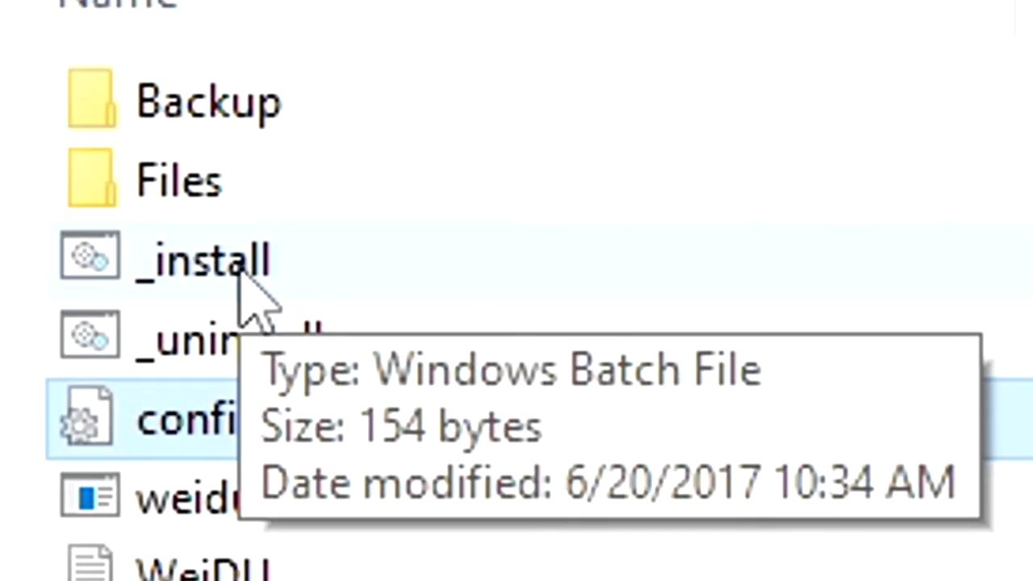
Run the _install batch file in the HighRes folder to apply the settings, and minimize the folder window.
double_click(241, 271)
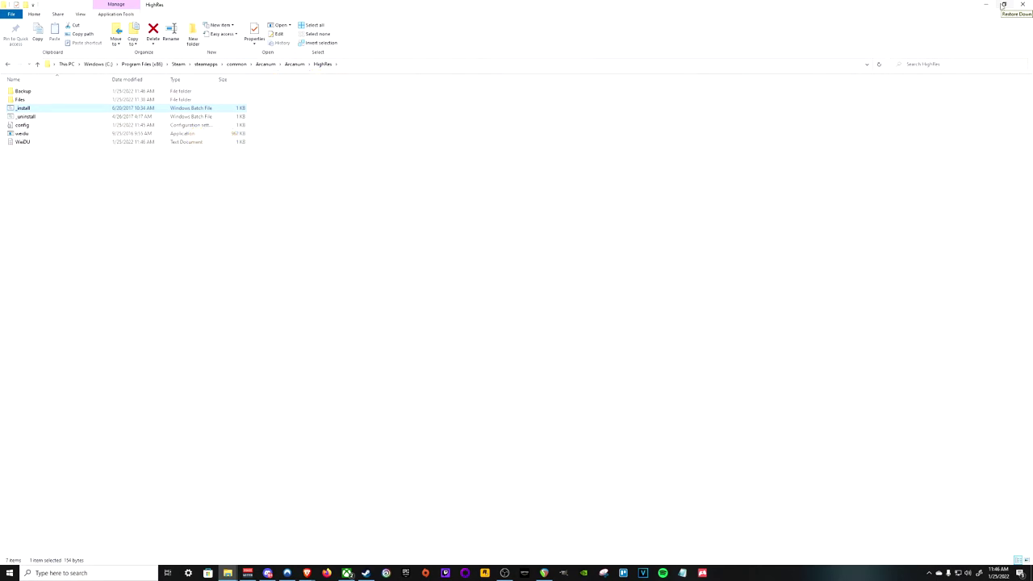
left_click(985, 5)
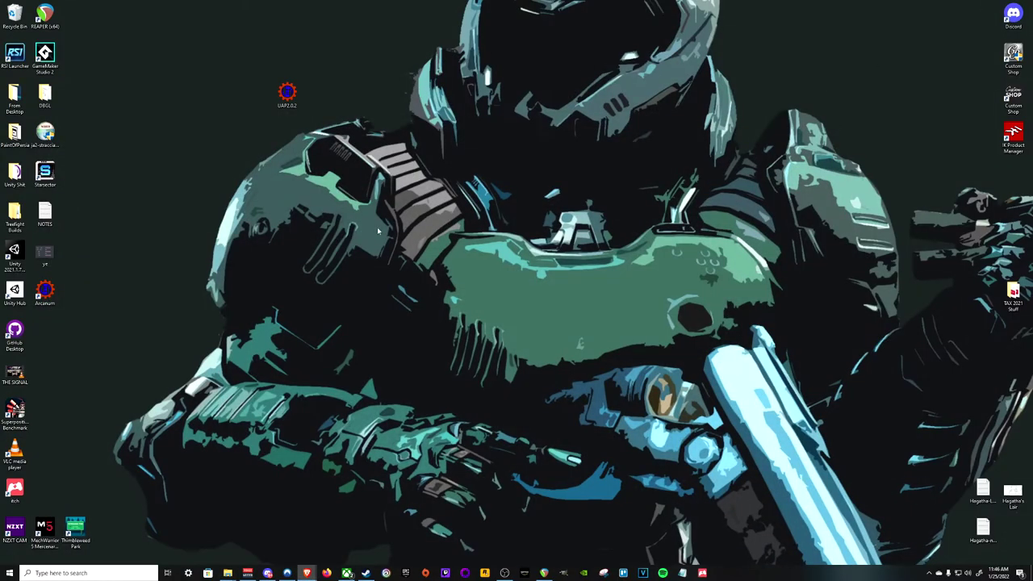
Open the NVIDIA Control Panel from the desktop, check the G-SYNC setup page, and close it.
right_click(285, 92)
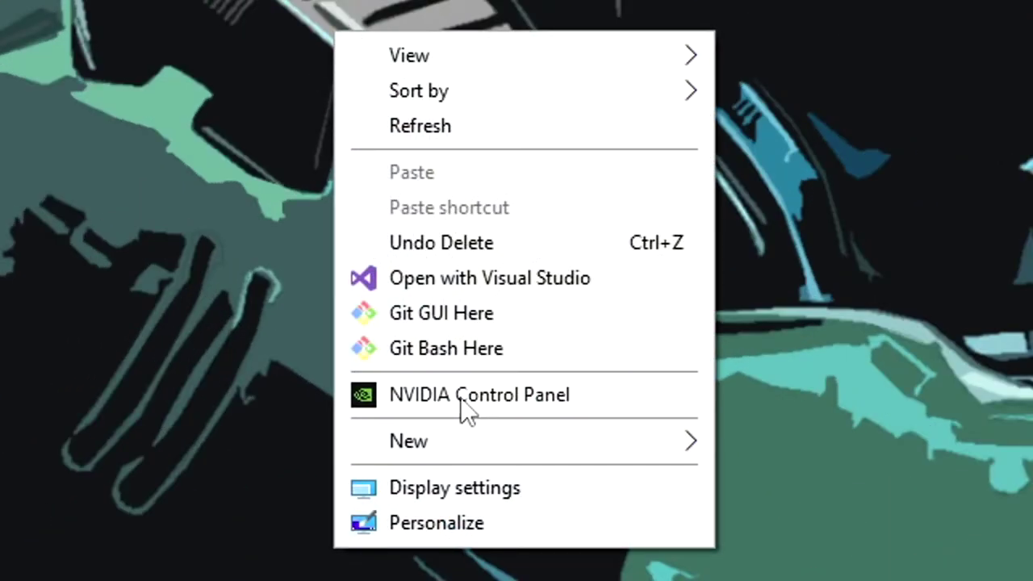
left_click(466, 407)
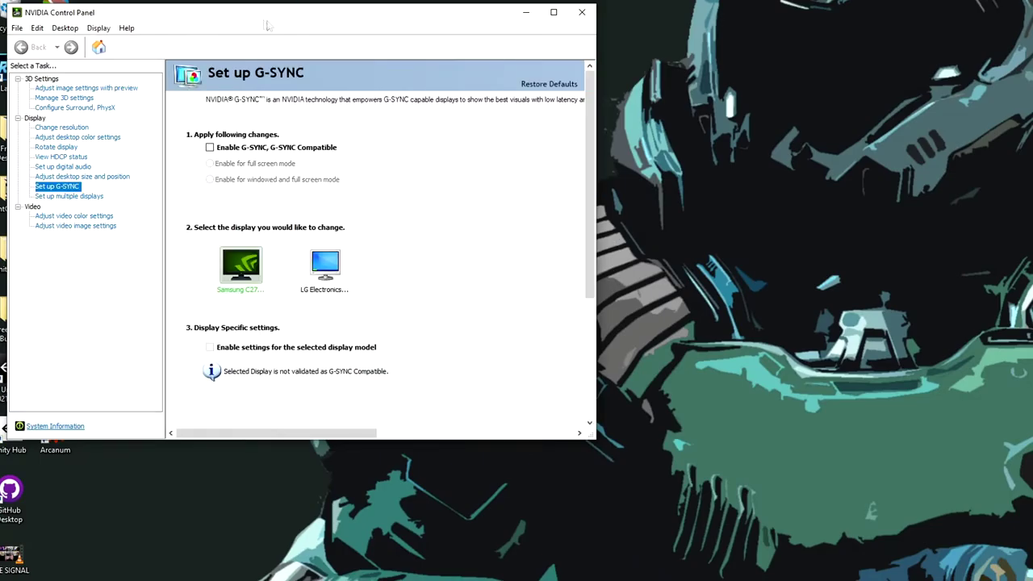
left_click_drag(266, 13, 442, 67)
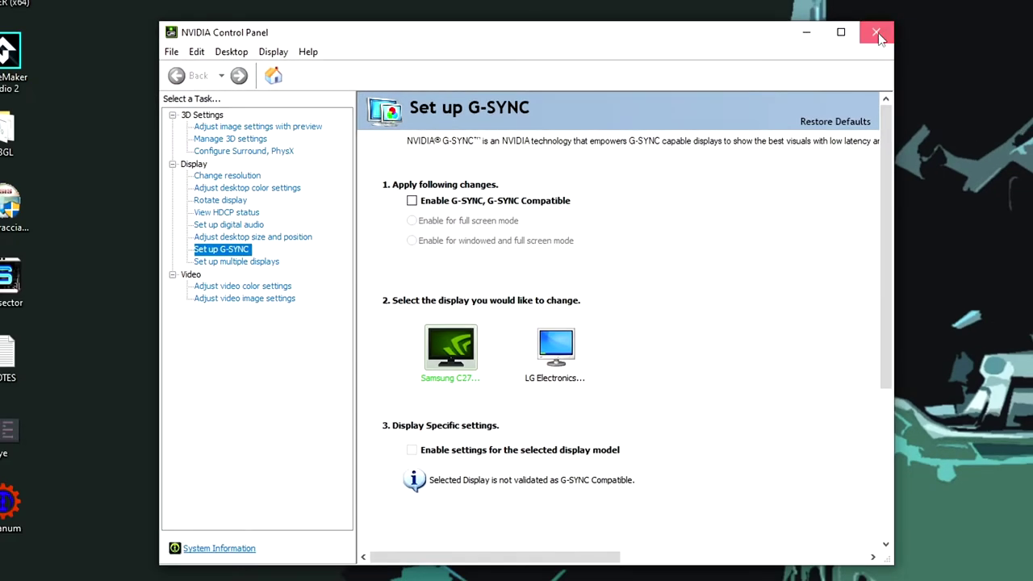
left_click(876, 33)
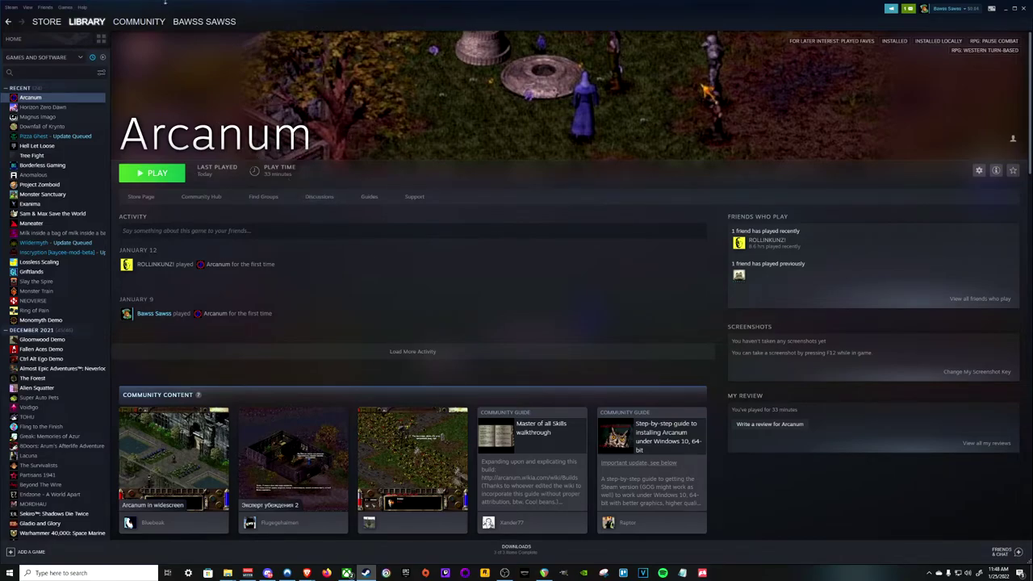
Launch Arcanum from the Steam library and select its entry among the installed games in GOG Galaxy.
left_click(162, 174)
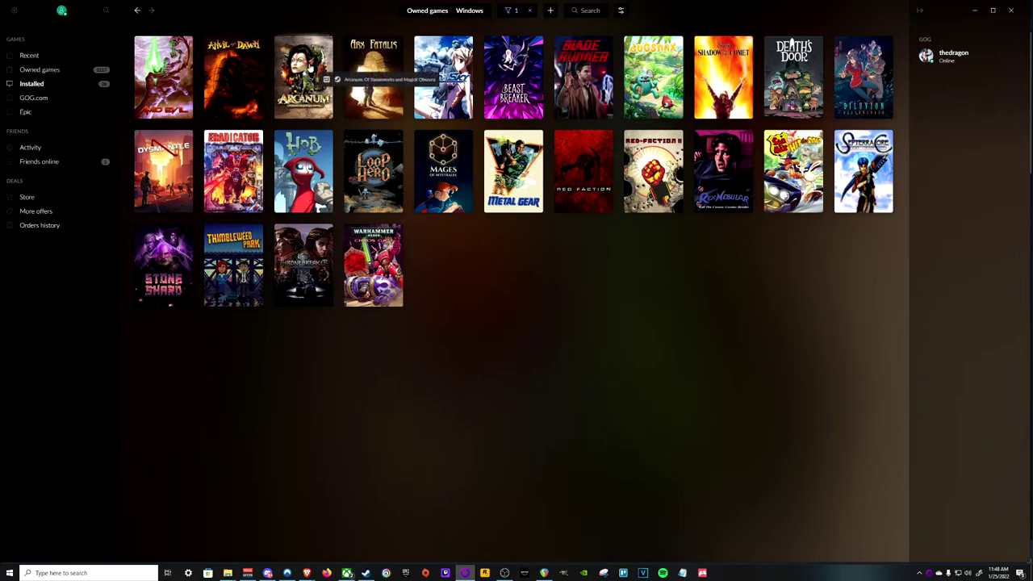
left_click(311, 69)
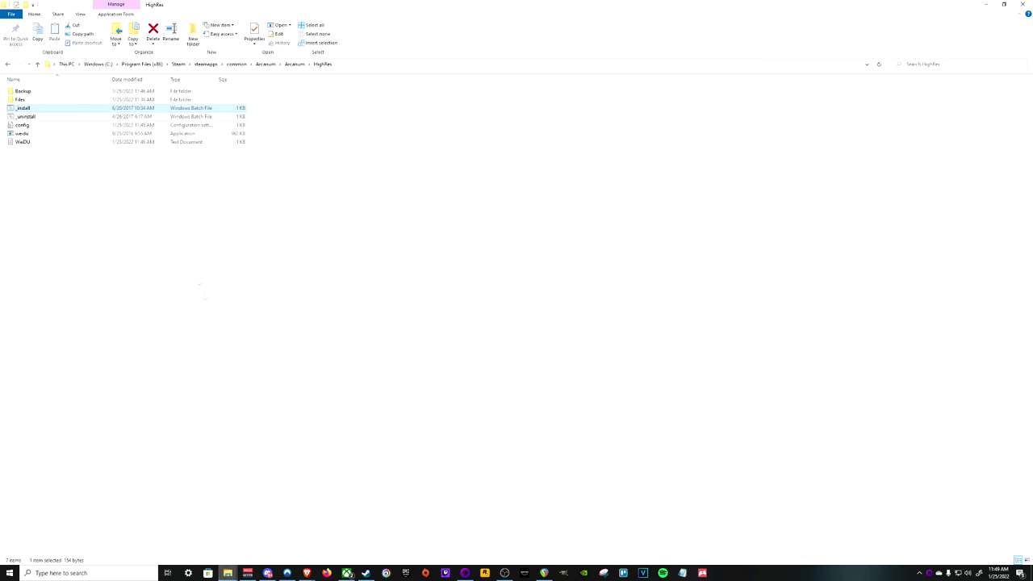
Create a shortcut to the Arcanum application in the inner Arcanum game folder and cut it for moving elsewhere.
left_click(290, 65)
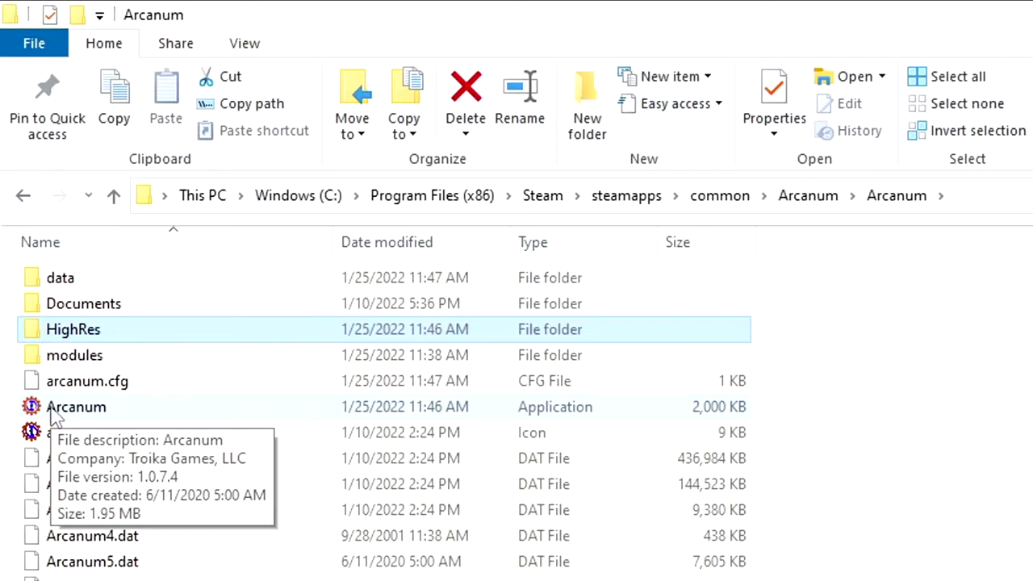
right_click(89, 413)
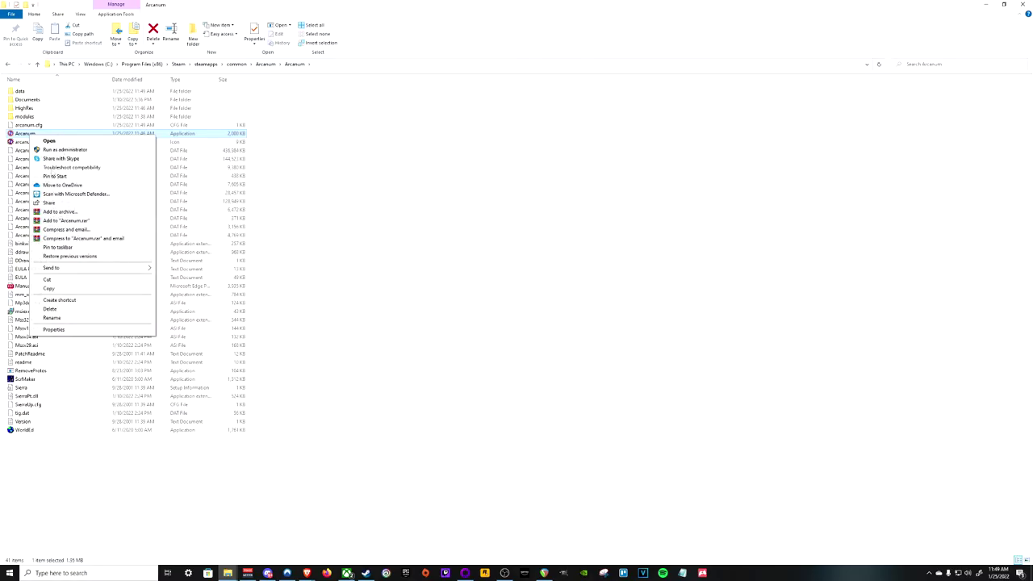
left_click(194, 533)
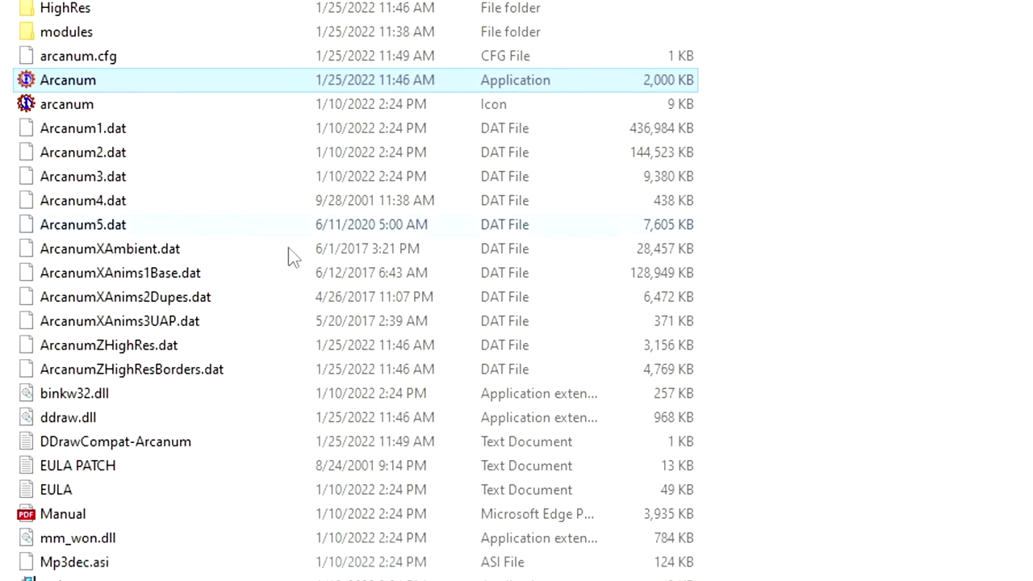
left_click(99, 61)
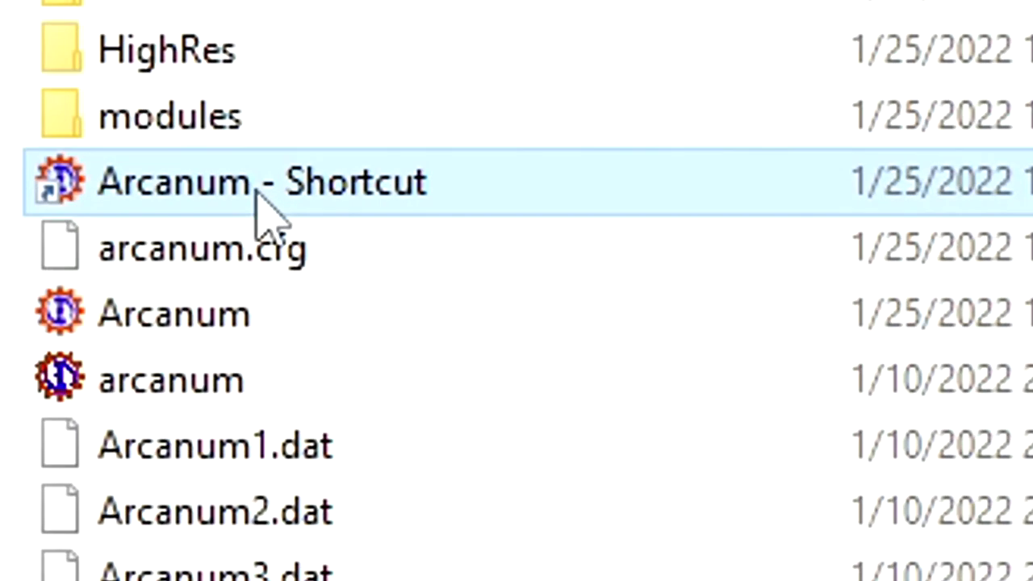
key("ctrl+x")
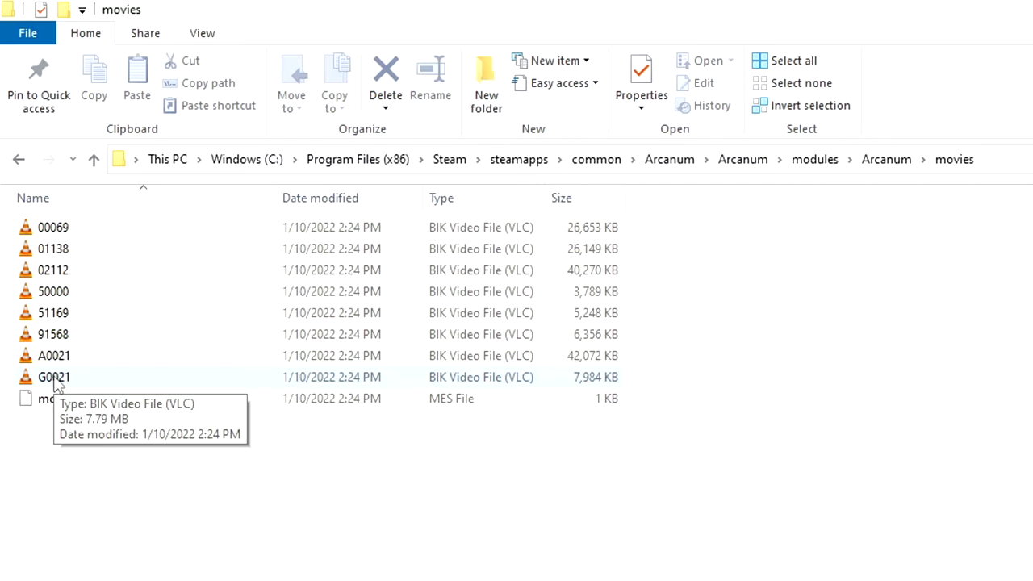
Open the 00069 video file in the game's modules\Arcanum\movies folder.
double_click(70, 235)
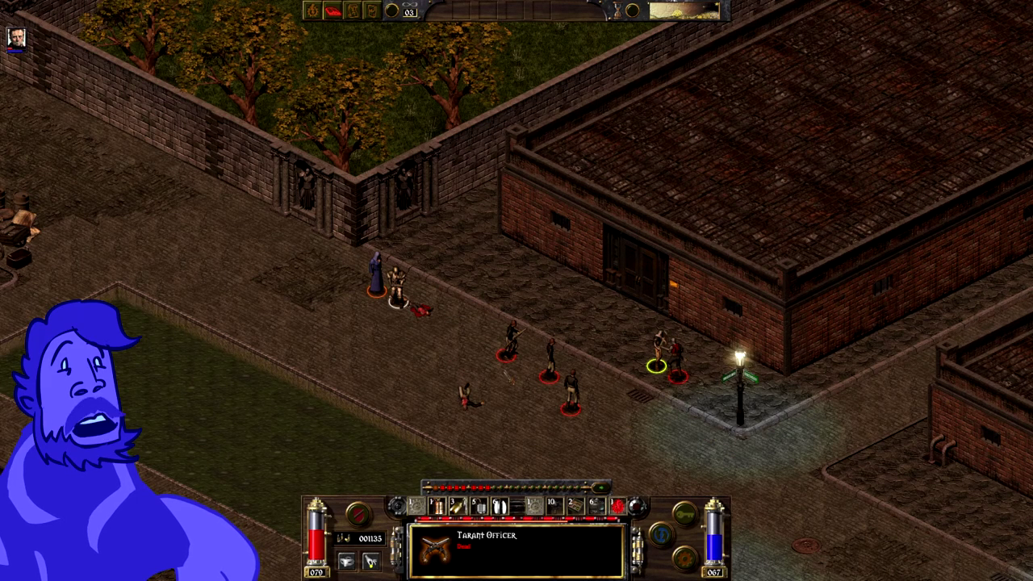
left_click(660, 347)
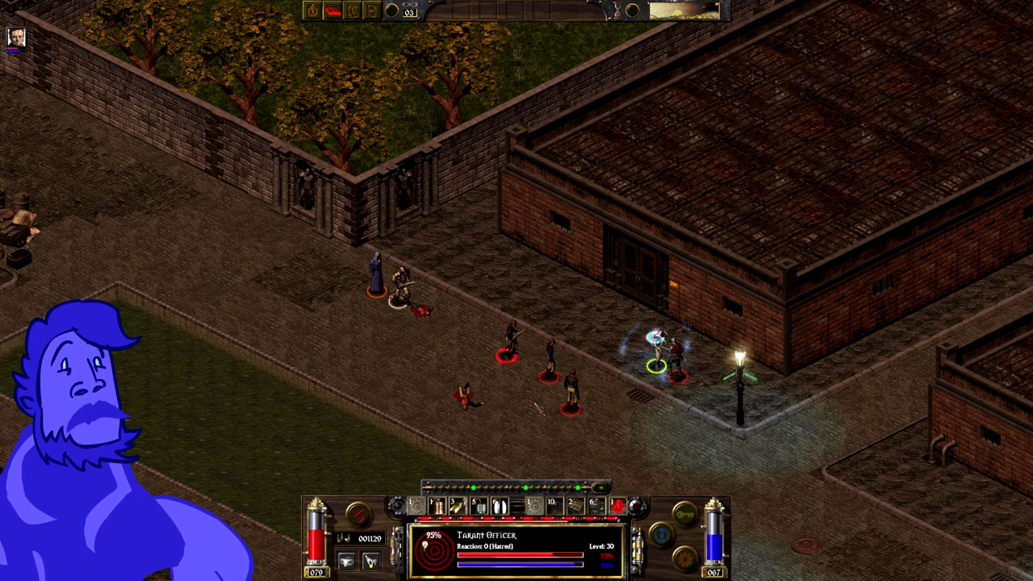
left_click(551, 355)
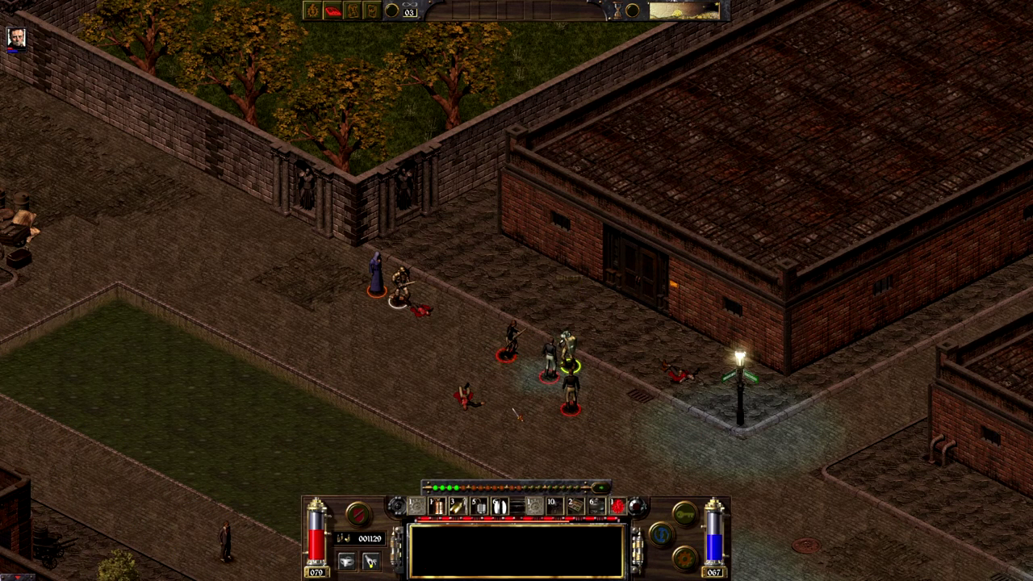
left_click(510, 357)
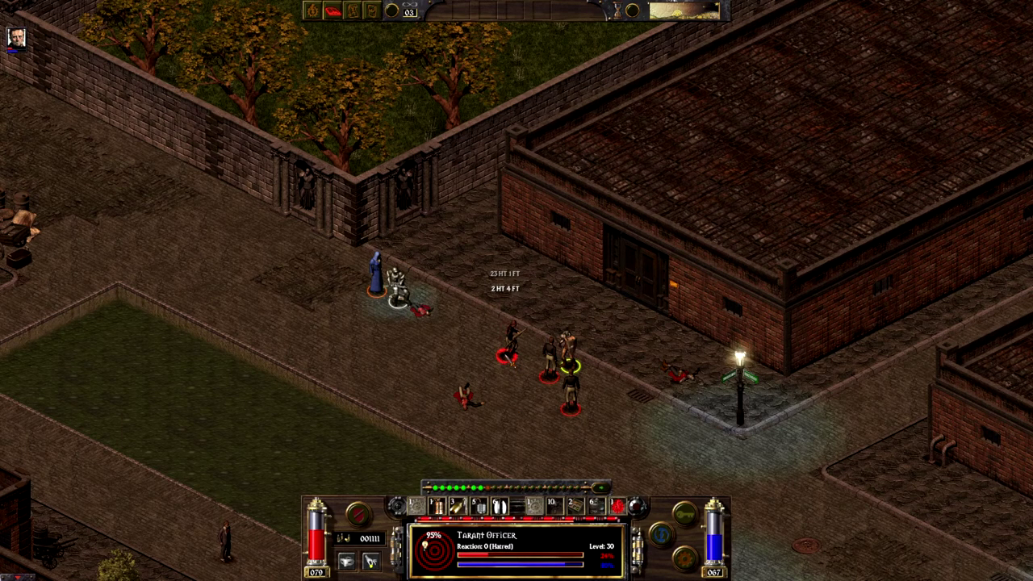